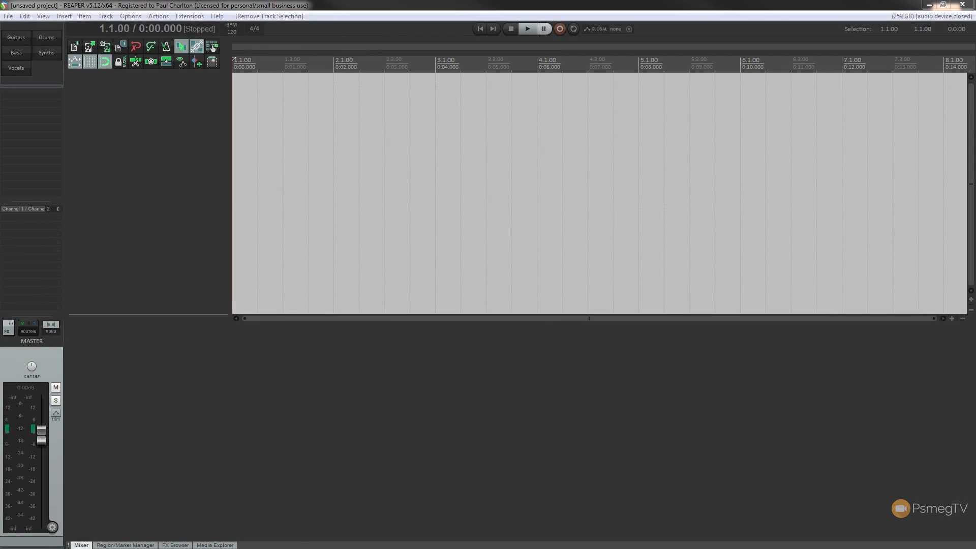
# - Compare the light theme variant, then download the Default_Commala_5.ReaperThemeZip file
pyautogui.hotkey('alt', 'Tab')
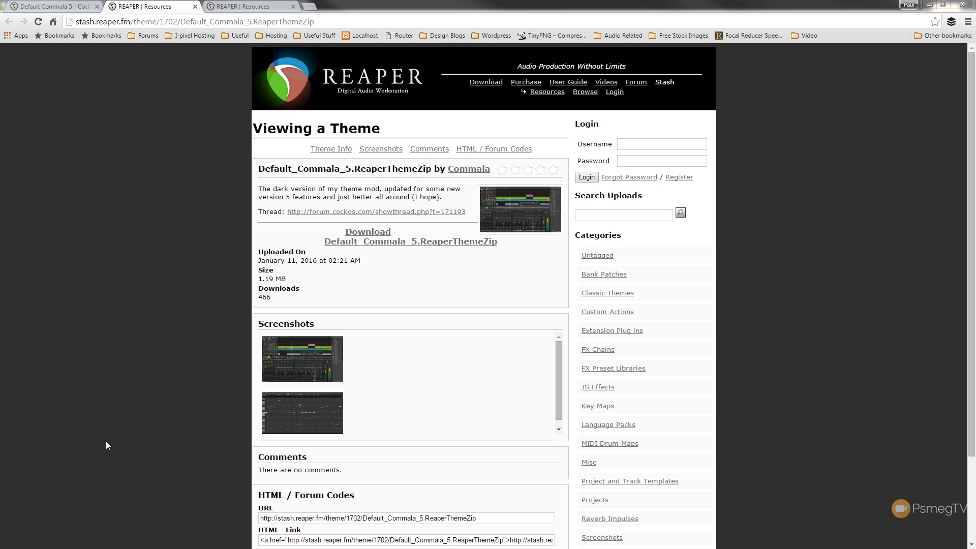
pyautogui.click(263, 8)
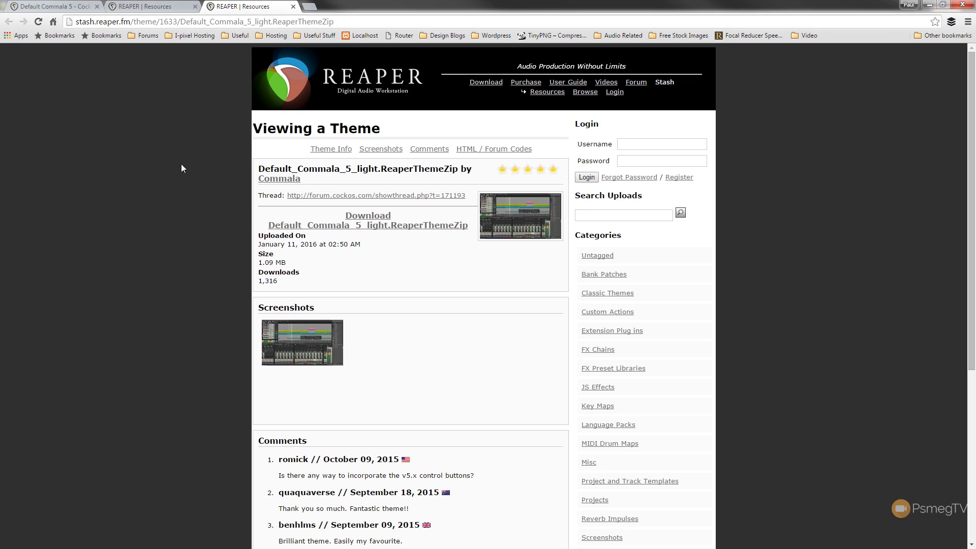
pyautogui.click(152, 7)
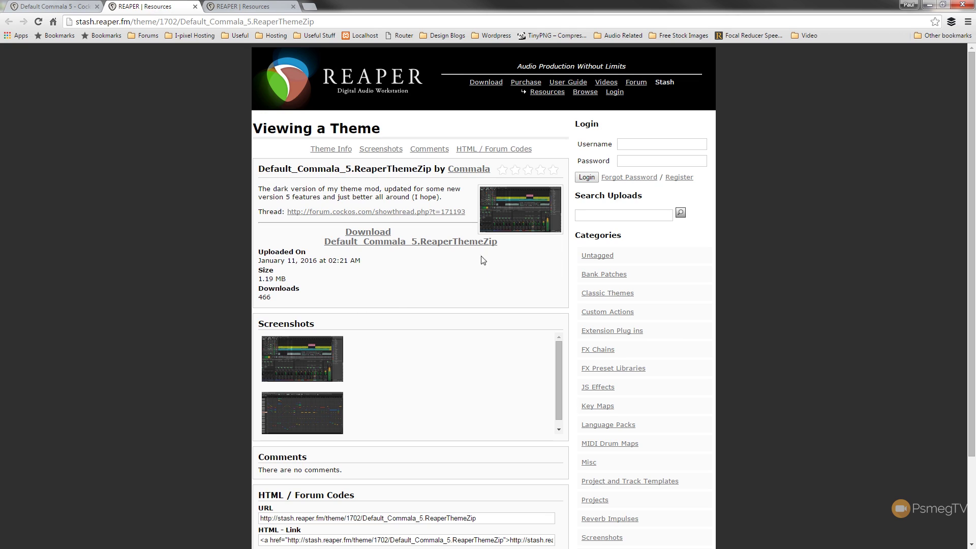
pyautogui.click(375, 247)
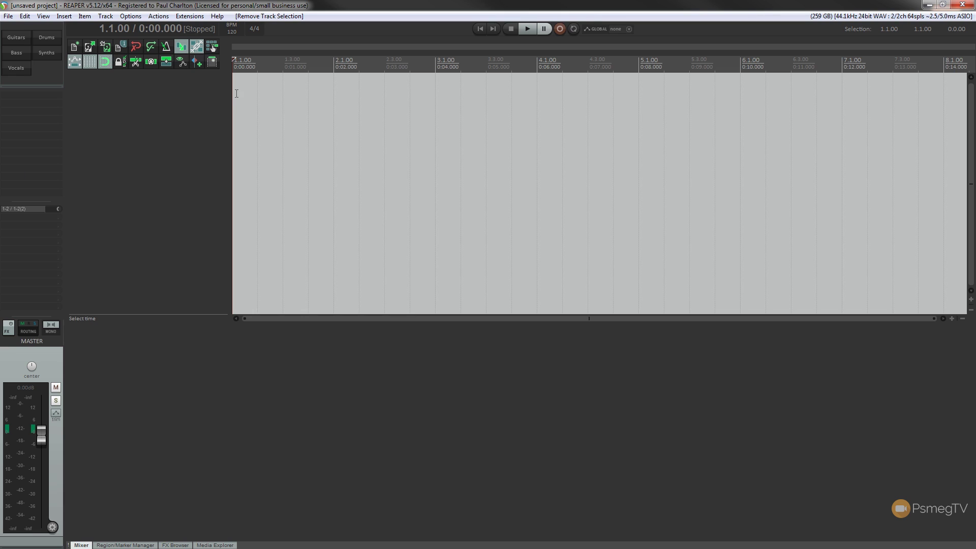
# - Apply the Default_Commala_5 theme from the Options > Themes menu
pyautogui.click(131, 16)
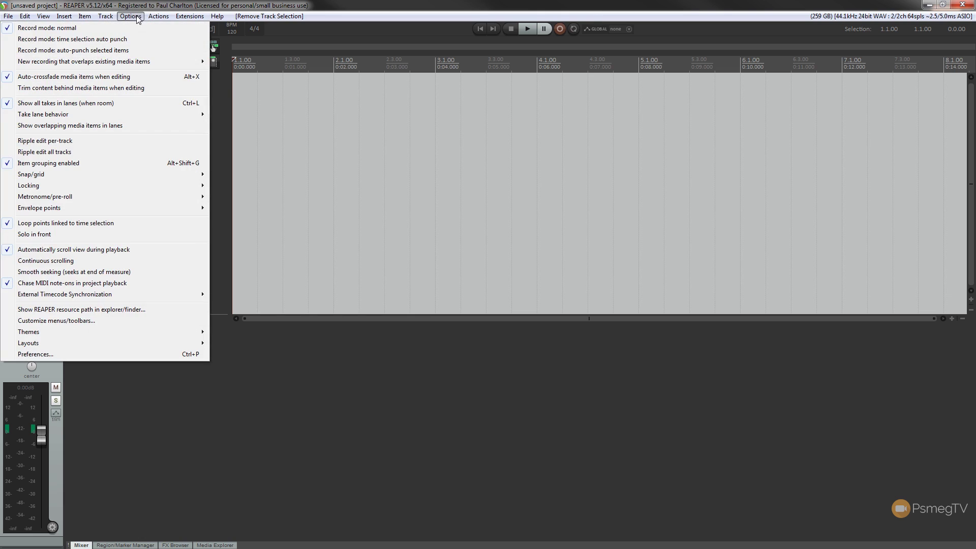
pyautogui.moveTo(117, 207)
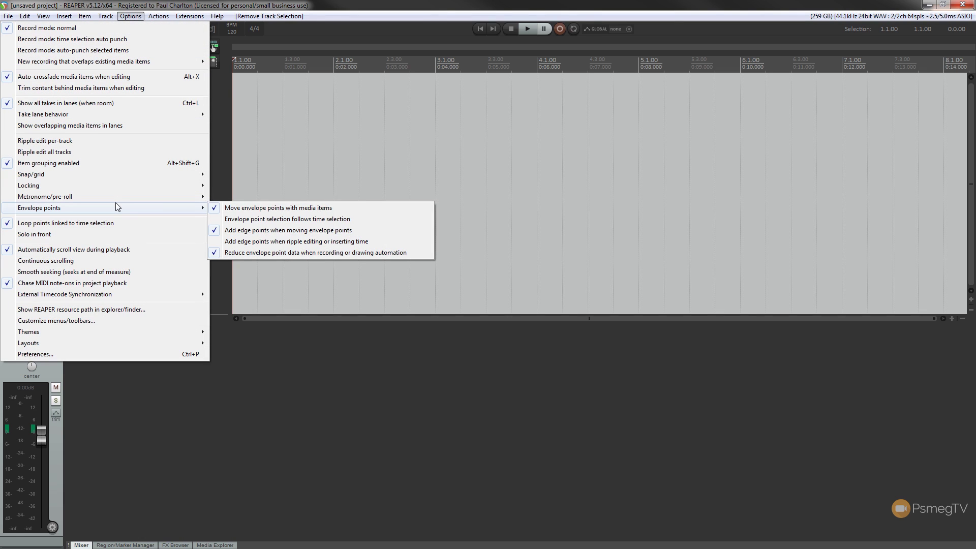
pyautogui.moveTo(97, 334)
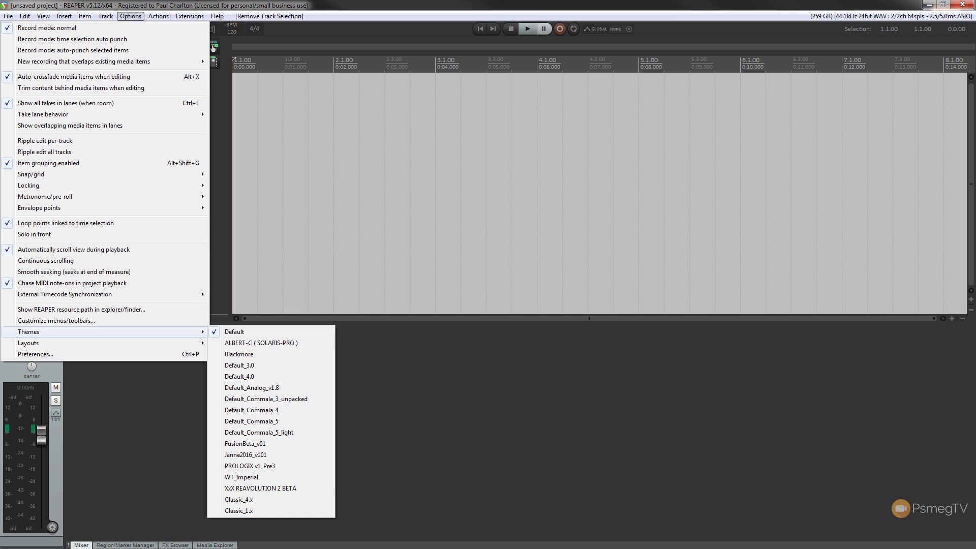
pyautogui.click(250, 423)
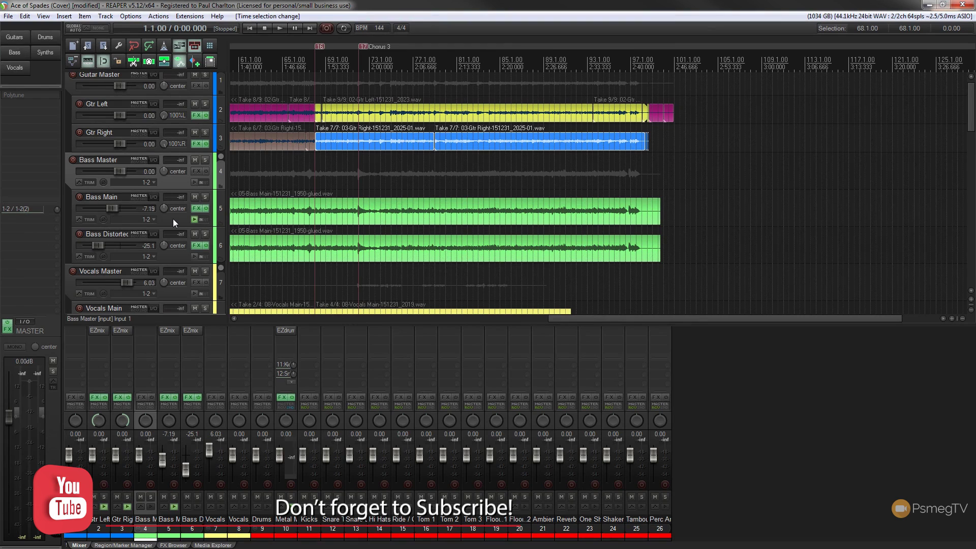
# - Scroll to the top of the Ace of Spades (Cover) project and select the Guitar Master track
pyautogui.scroll(1, 972, 98)
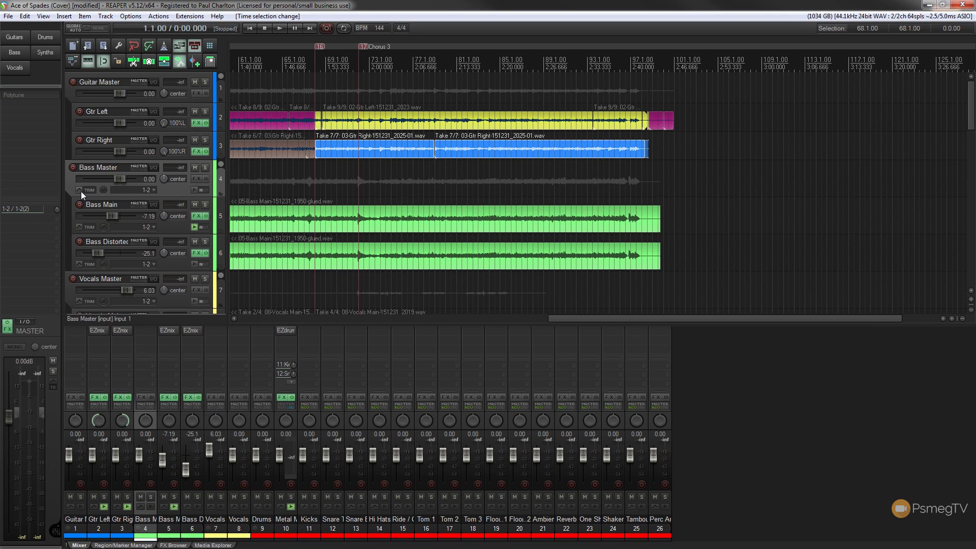
pyautogui.click(70, 90)
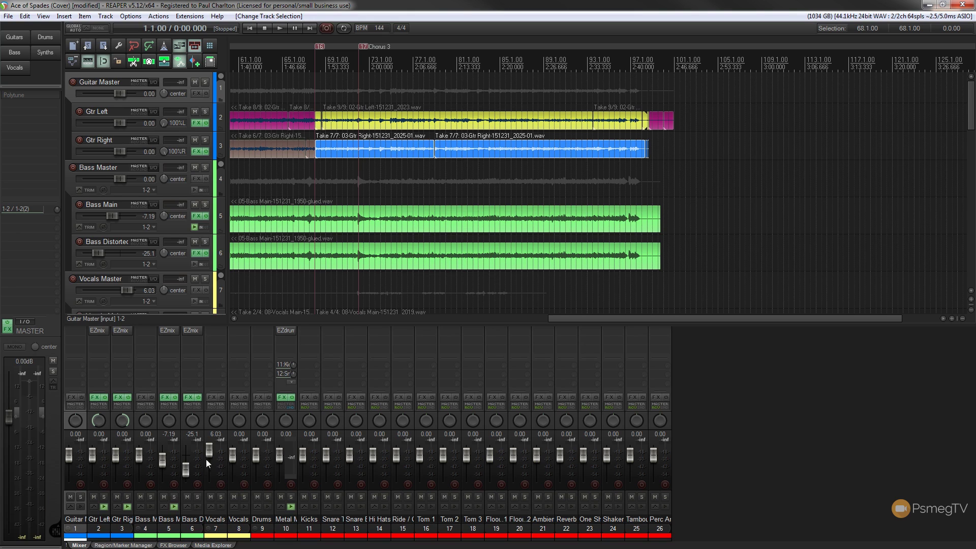
# - Set the Guitar Master mixer strip to the Mixer Panel layout Large - Blue Fader
pyautogui.rightClick(80, 512)
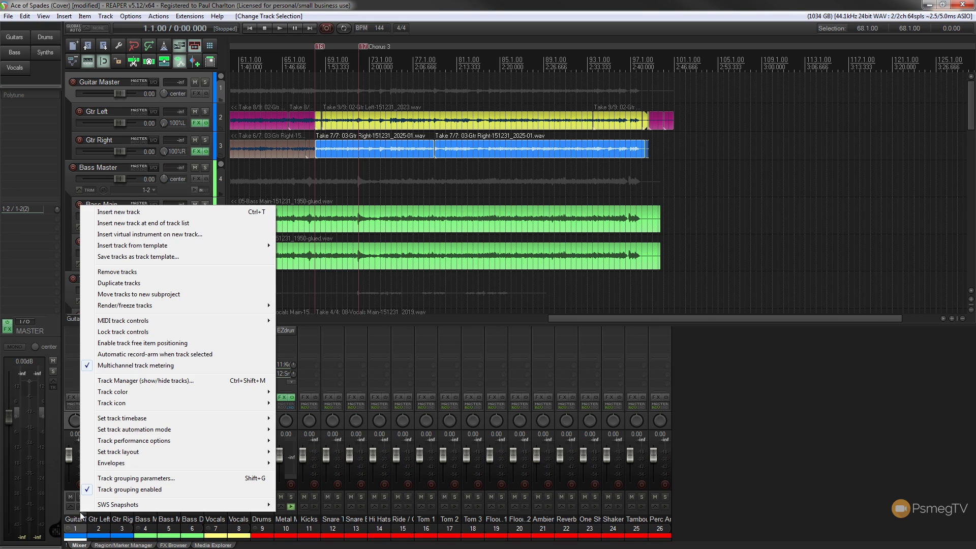
pyautogui.moveTo(112, 454)
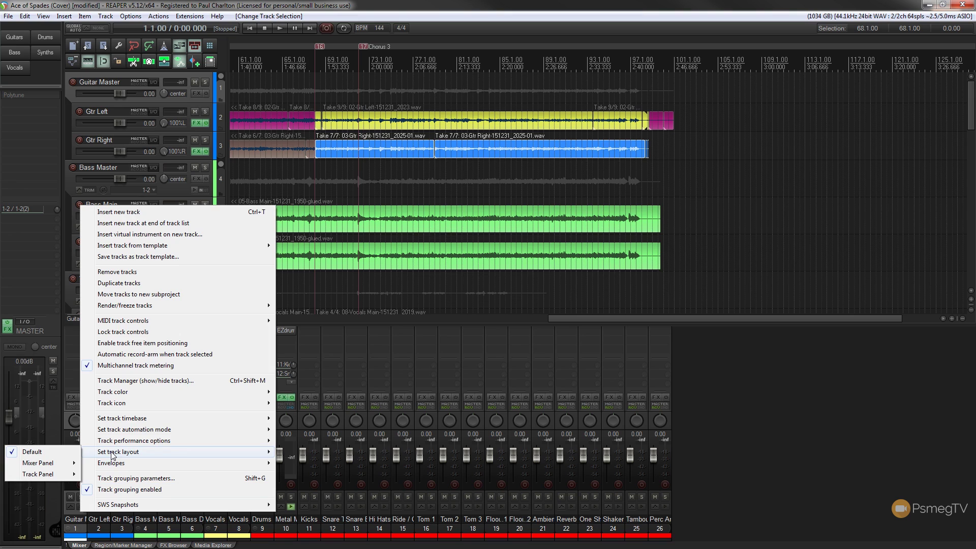
pyautogui.moveTo(44, 467)
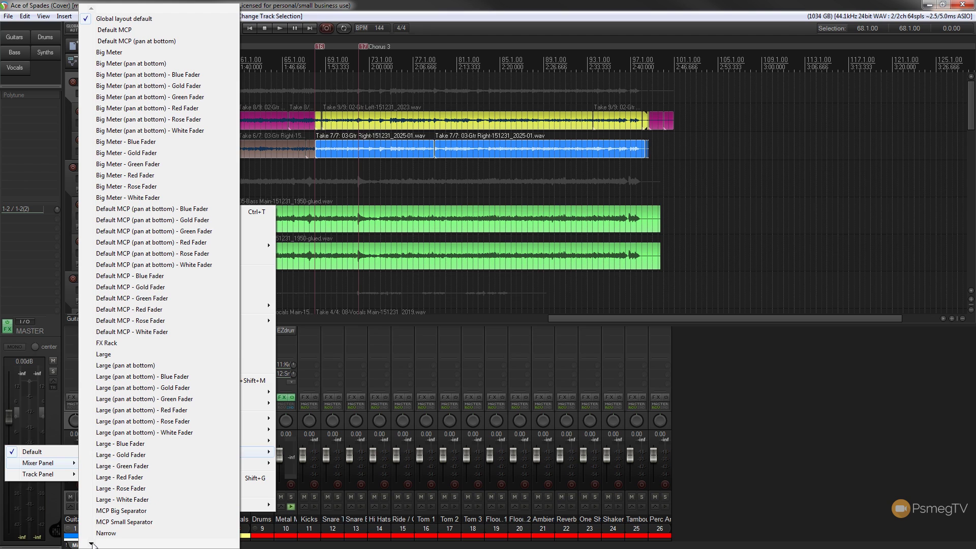
pyautogui.moveTo(92, 545)
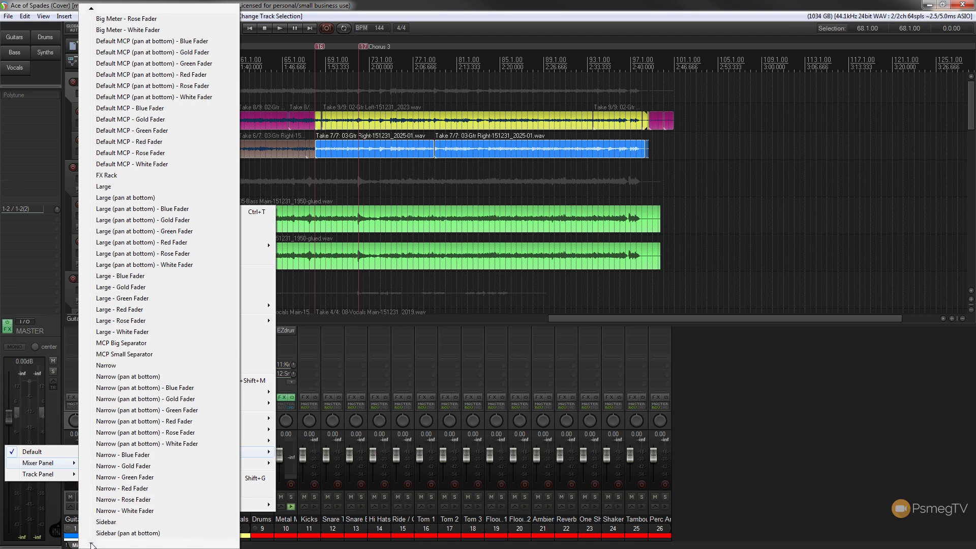
pyautogui.moveTo(91, 12)
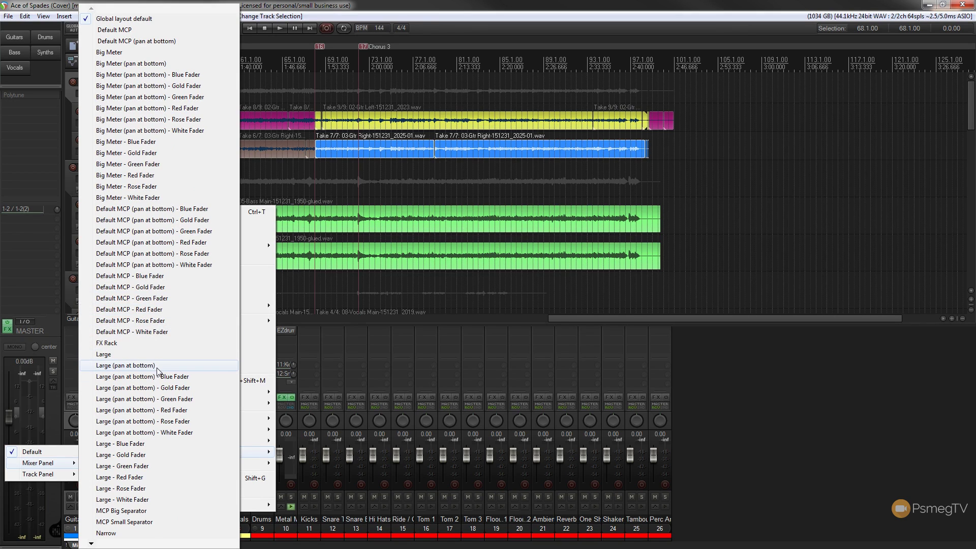
pyautogui.click(142, 446)
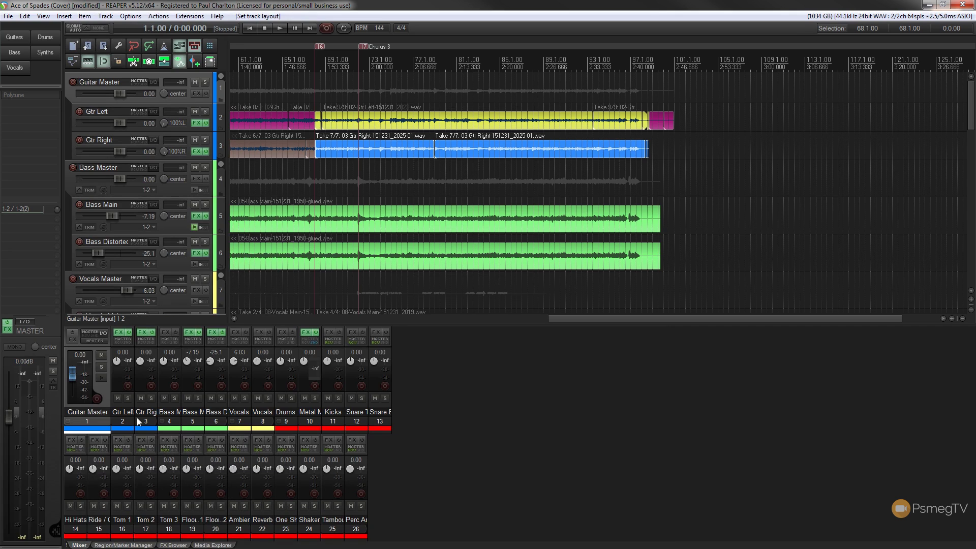
# - Untick 'Show multiple rows of tracks when size permits' in the mixer's context menu
pyautogui.rightClick(542, 405)
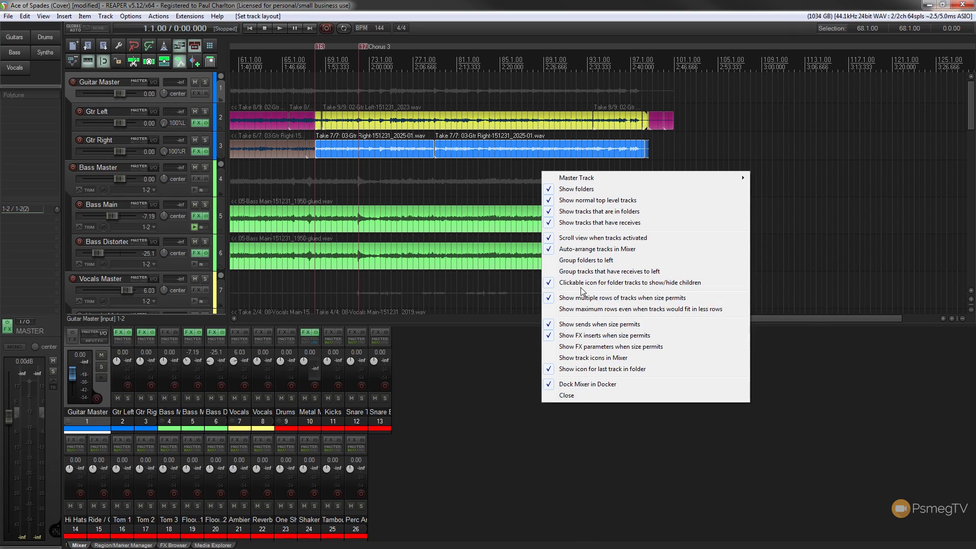
pyautogui.click(600, 298)
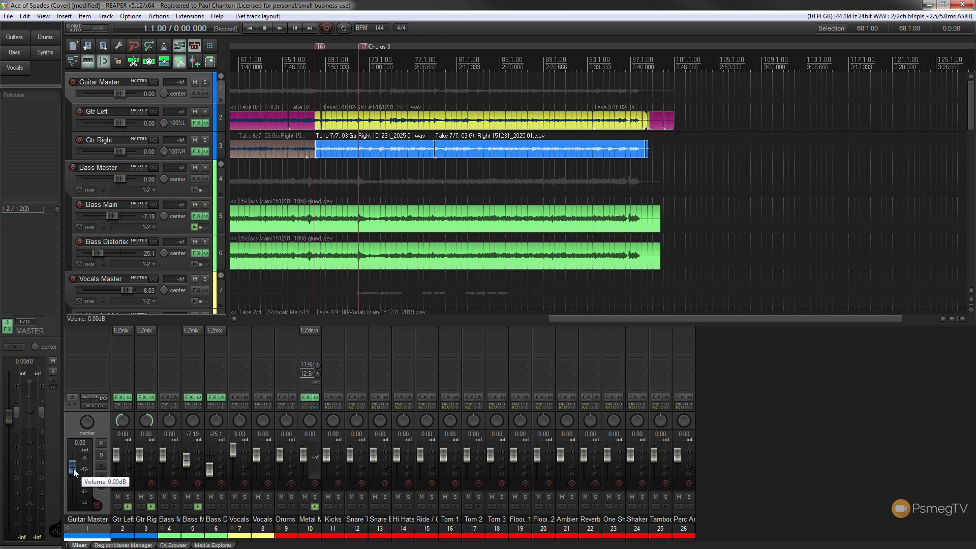
# - Give the Bass Master mixer strip the Large - Green Fader layout
pyautogui.rightClick(175, 531)
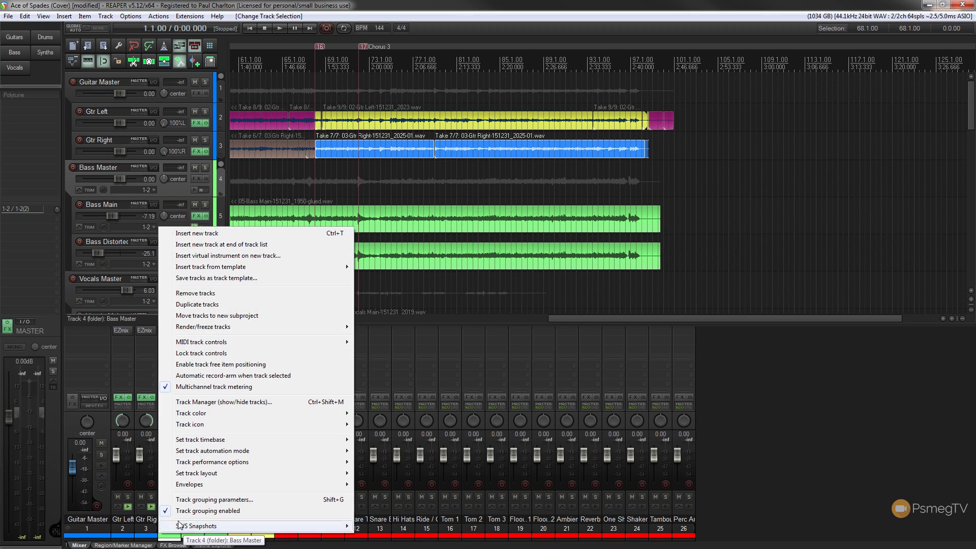
pyautogui.moveTo(214, 473)
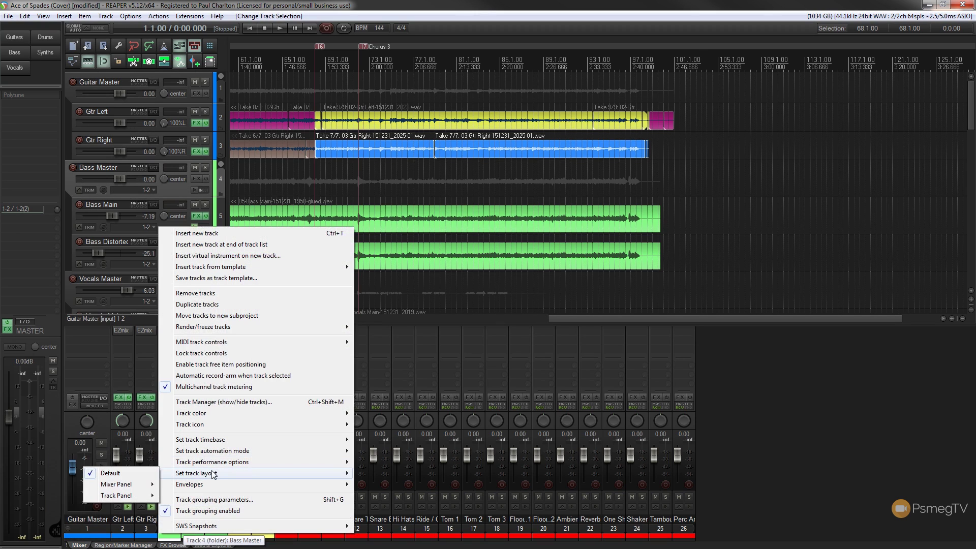
pyautogui.moveTo(140, 485)
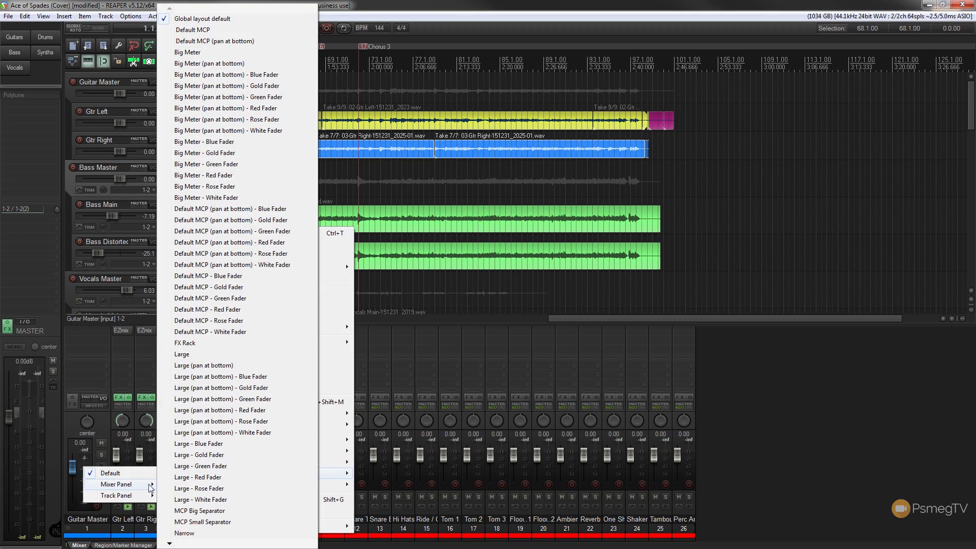
pyautogui.click(223, 466)
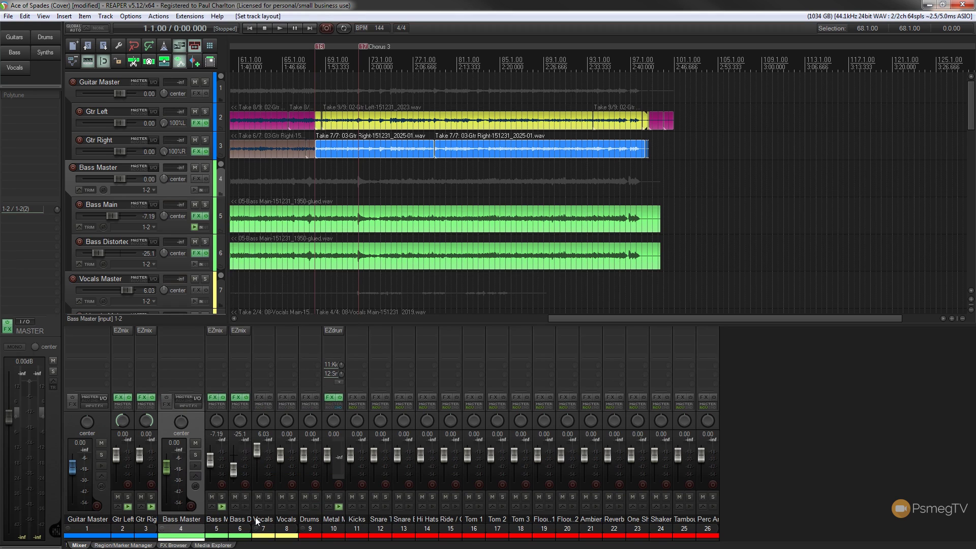
# - Set the Vocals Master mixer strip to the Large - Gold Fader layout
pyautogui.rightClick(273, 529)
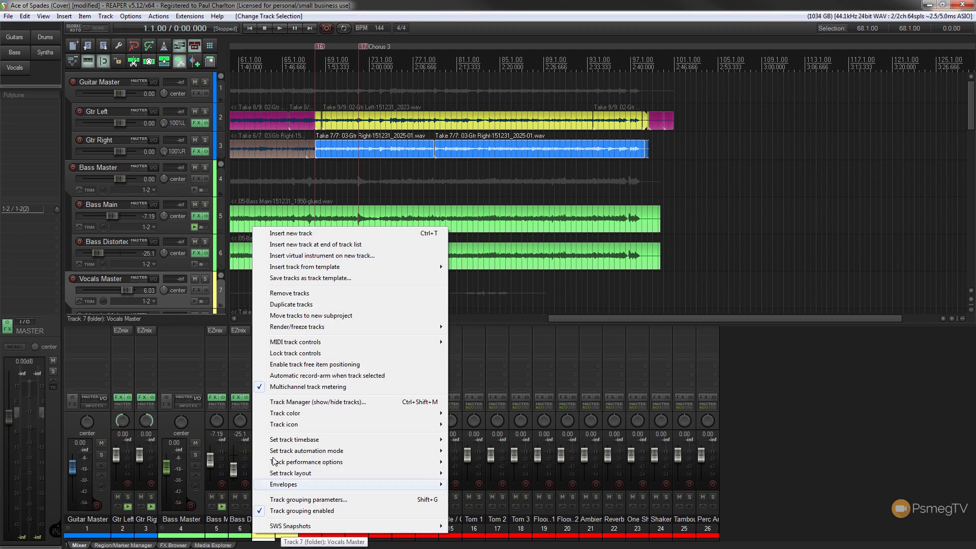
pyautogui.moveTo(300, 476)
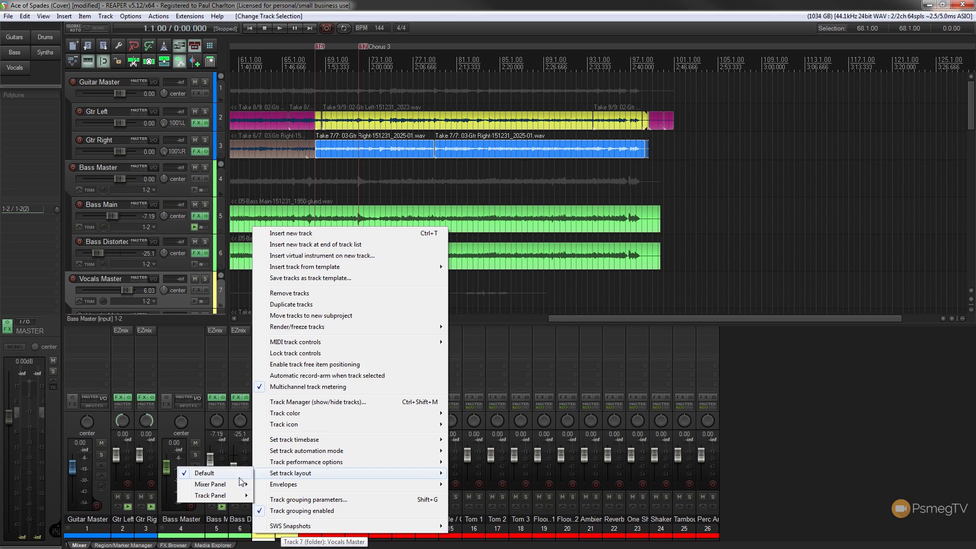
pyautogui.moveTo(223, 488)
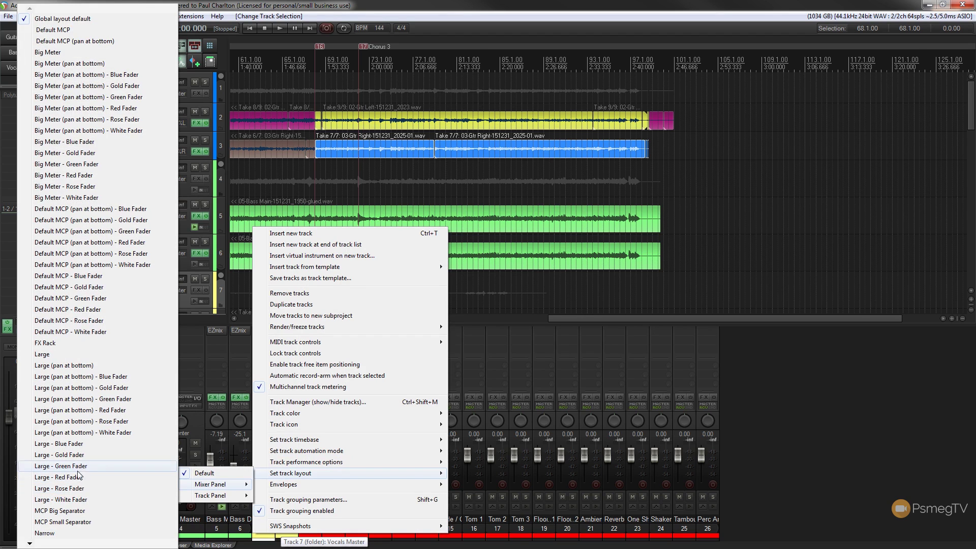
pyautogui.click(79, 456)
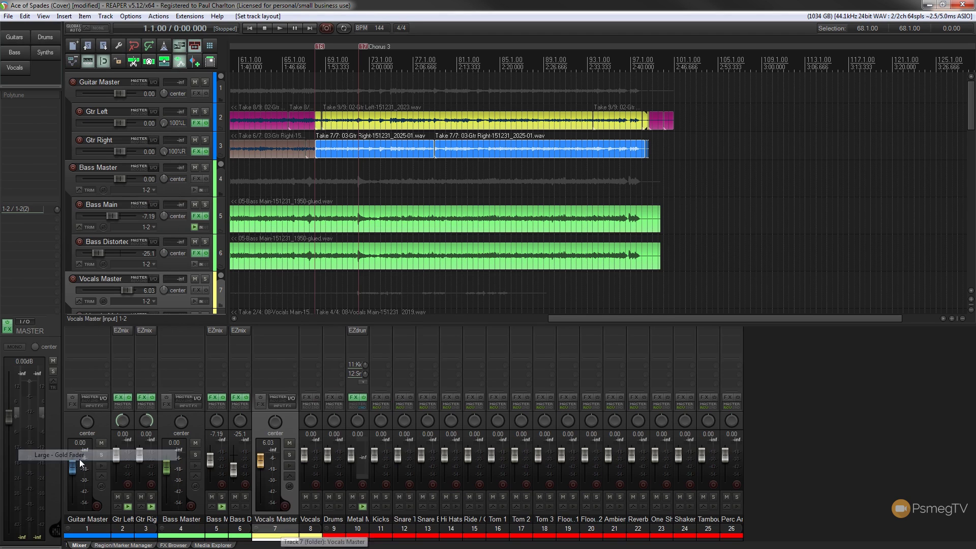
# - Set the Drums Master strip to Large - Rose Fader and clear the track selection
pyautogui.rightClick(340, 530)
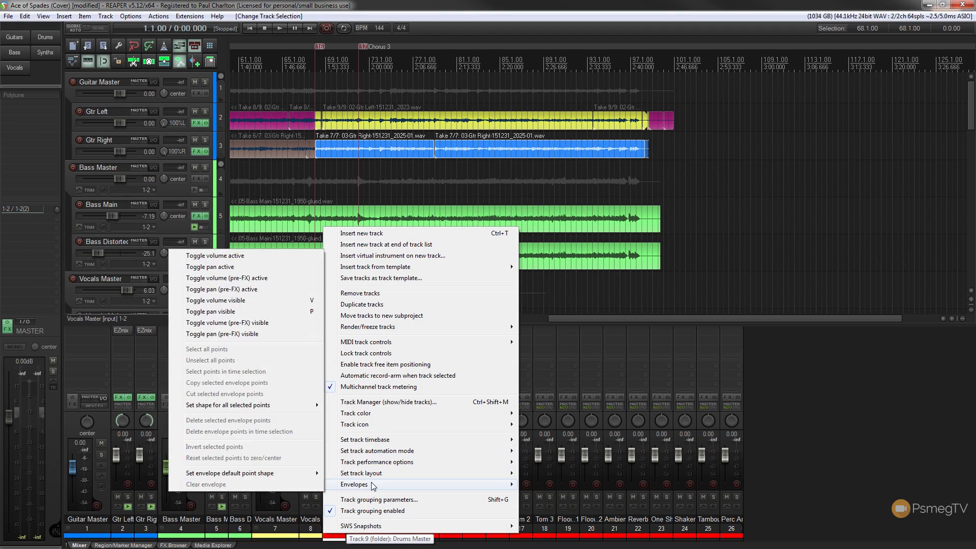
pyautogui.moveTo(376, 473)
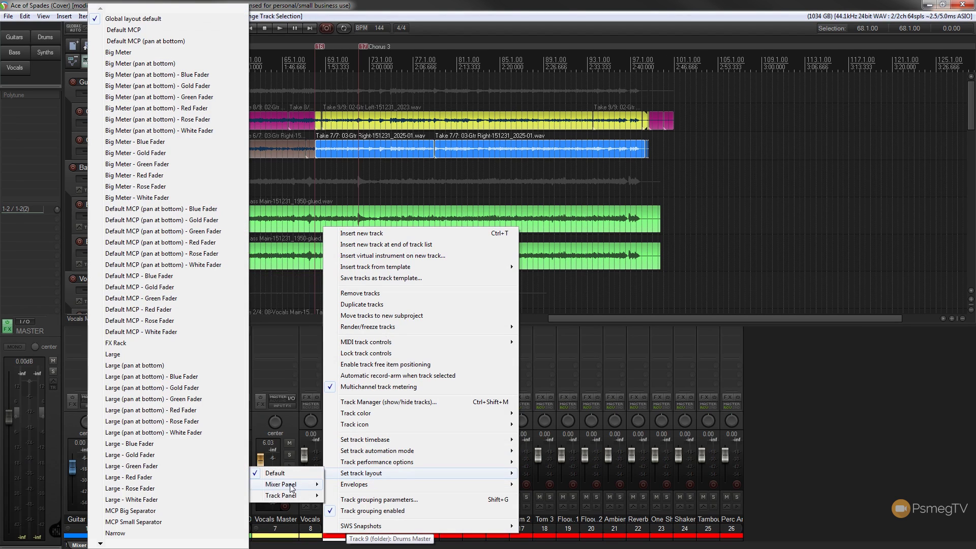
pyautogui.click(153, 489)
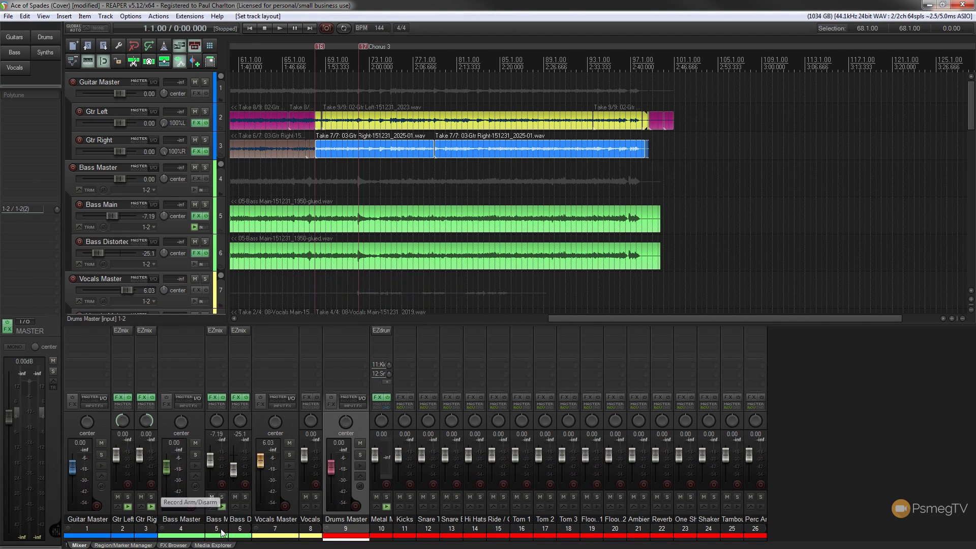
pyautogui.click(807, 445)
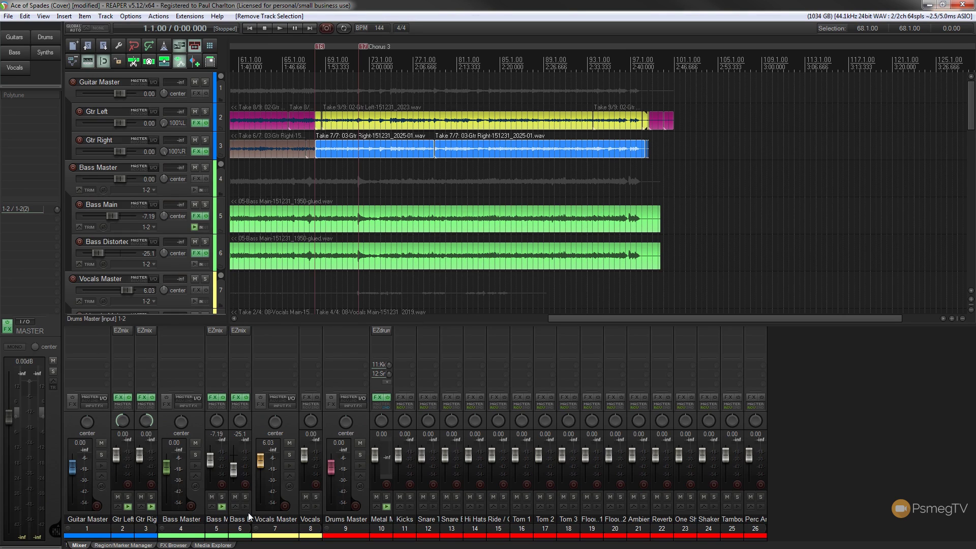
# - Select tracks 10–26 (Metal Machine to Perc Ambience), apply Narrow - Red Fader, then deselect
pyautogui.click(387, 528)
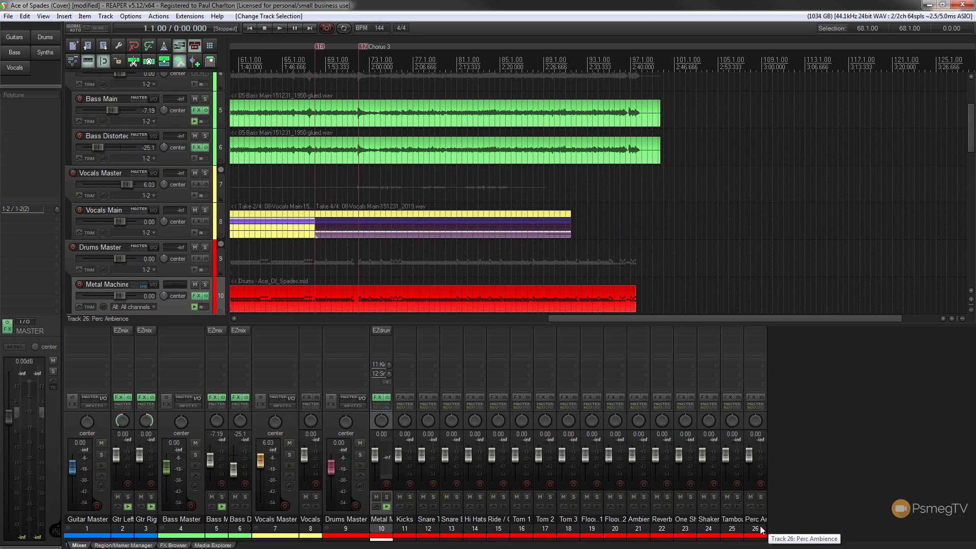
pyautogui.click(761, 531)
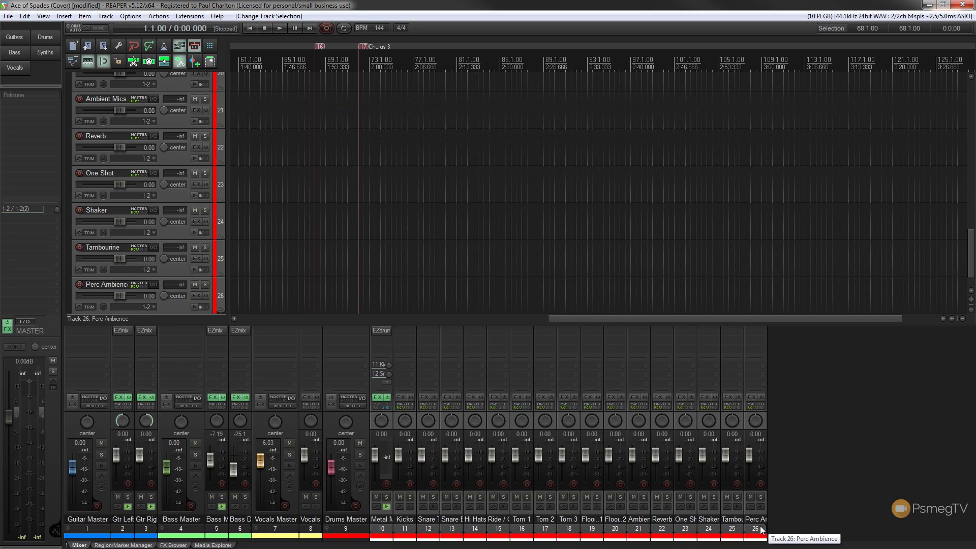
pyautogui.rightClick(404, 530)
pyautogui.moveTo(441, 473)
pyautogui.moveTo(362, 485)
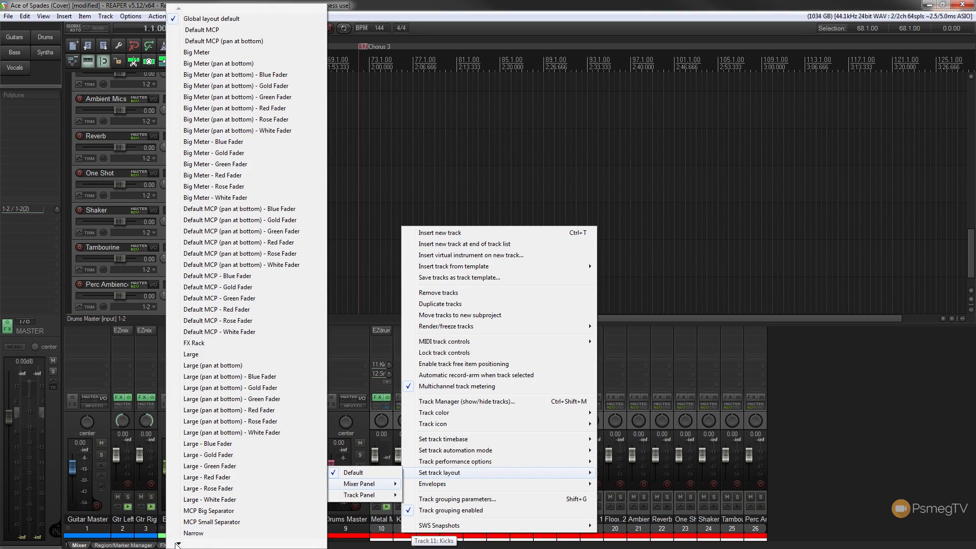
pyautogui.moveTo(178, 544)
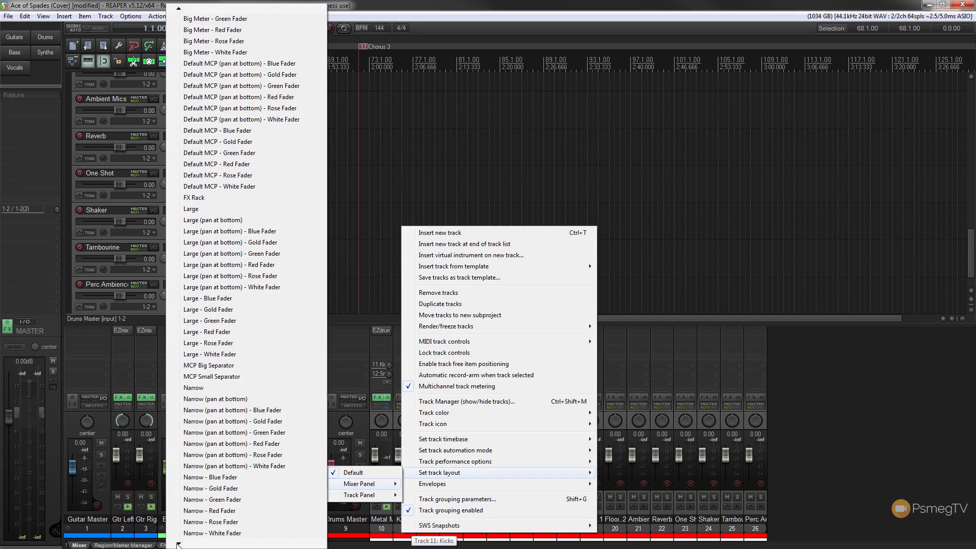
pyautogui.click(230, 511)
pyautogui.click(871, 409)
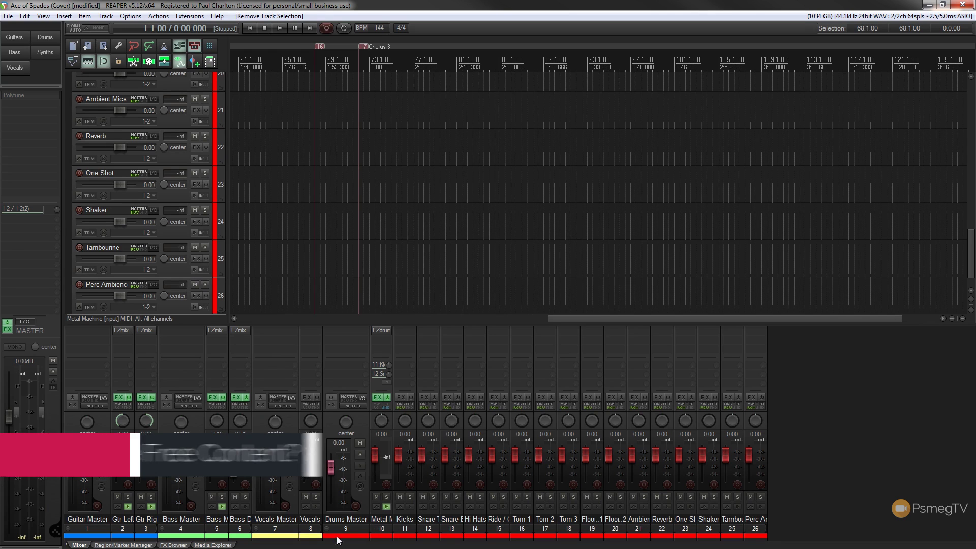
# - Switch the Drums Master mixer strip to Large - Red Fader and select it
pyautogui.rightClick(359, 529)
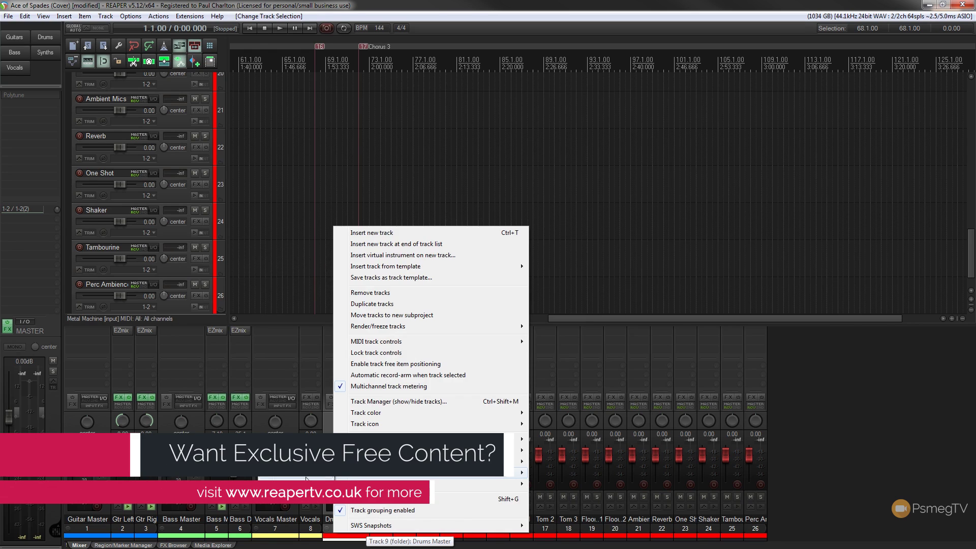
pyautogui.moveTo(359, 473)
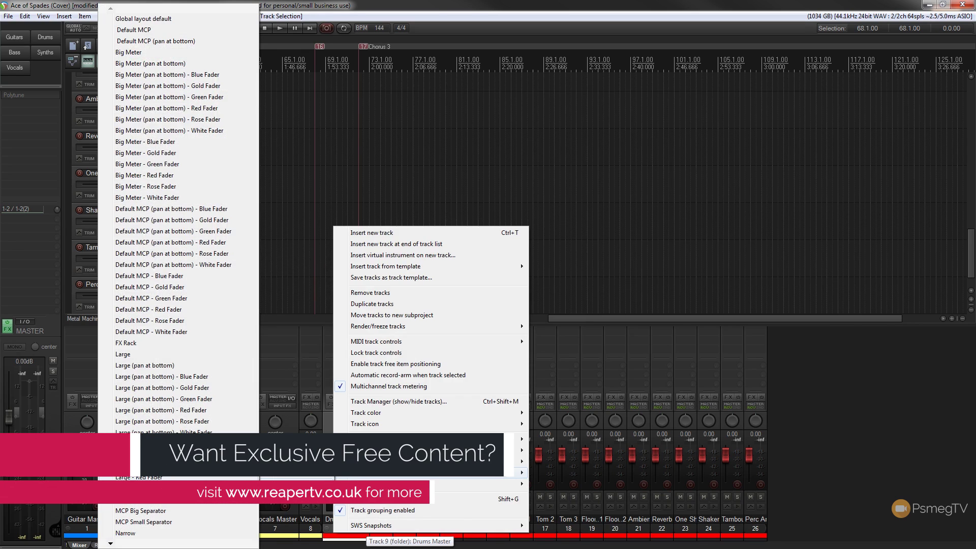
pyautogui.click(147, 476)
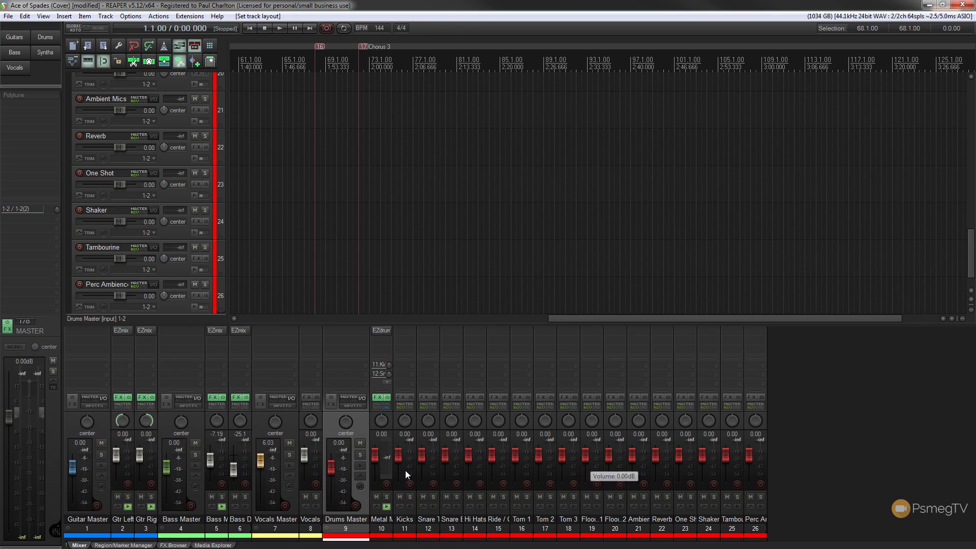
pyautogui.click(362, 426)
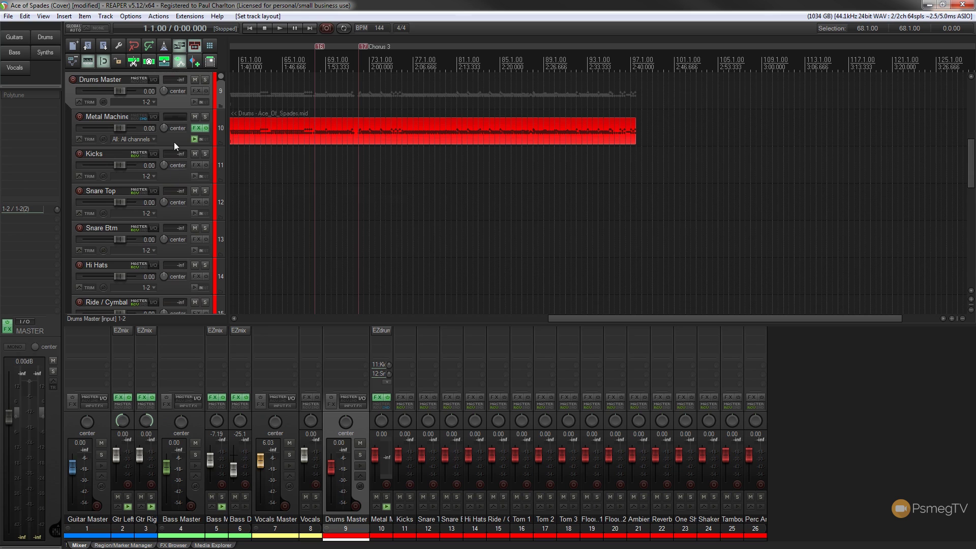
# - Apply the Big Meter - Red Fader track panel layout to the Drums Master header
pyautogui.rightClick(176, 104)
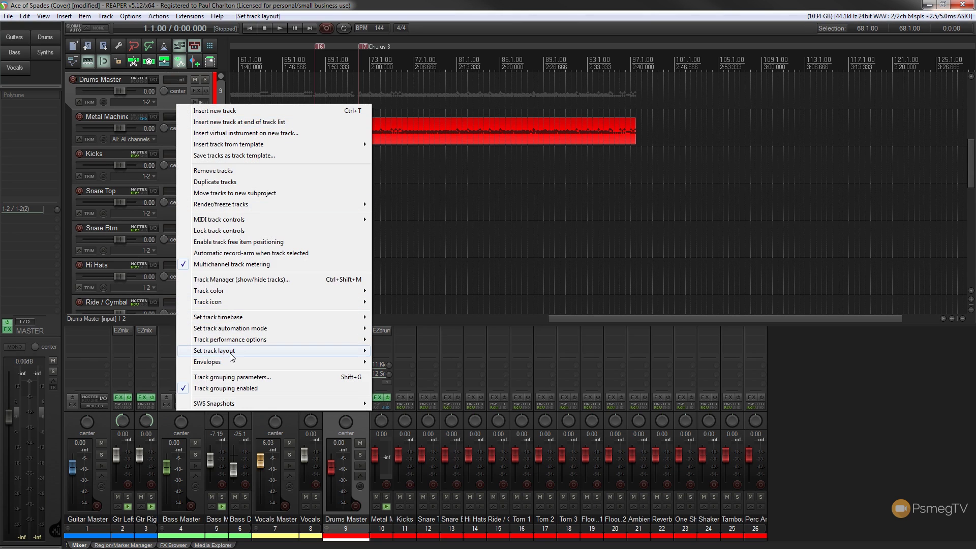
pyautogui.moveTo(231, 357)
pyautogui.moveTo(140, 362)
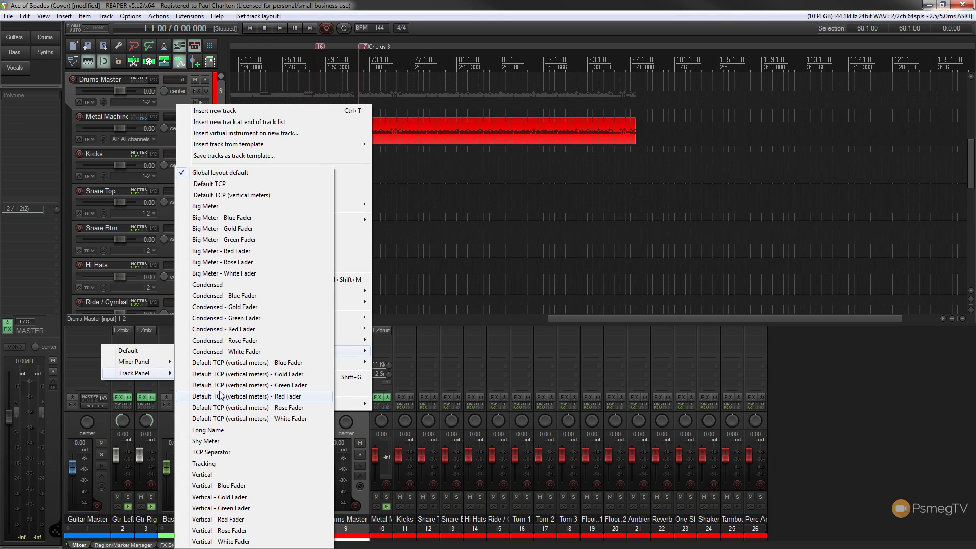
pyautogui.click(254, 252)
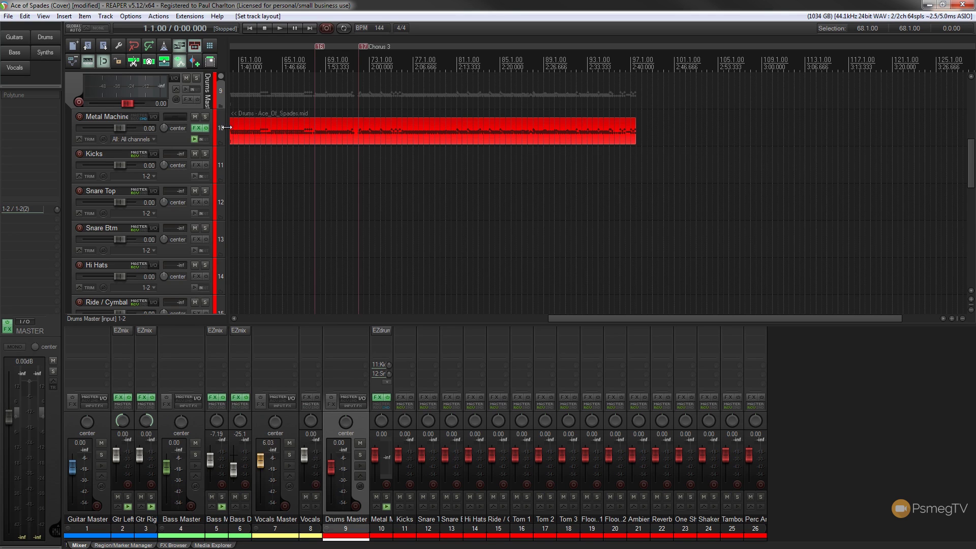
# - Widen the track control panels and enlarge the Drums Master track so its big meter shows fully
pyautogui.moveTo(227, 126); pyautogui.dragTo(331, 126)
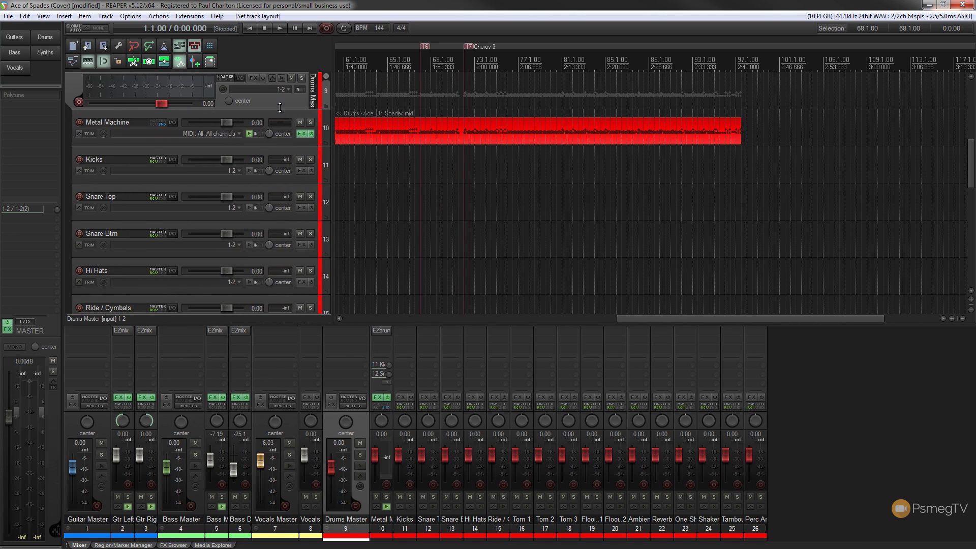
pyautogui.moveTo(279, 106); pyautogui.dragTo(279, 137)
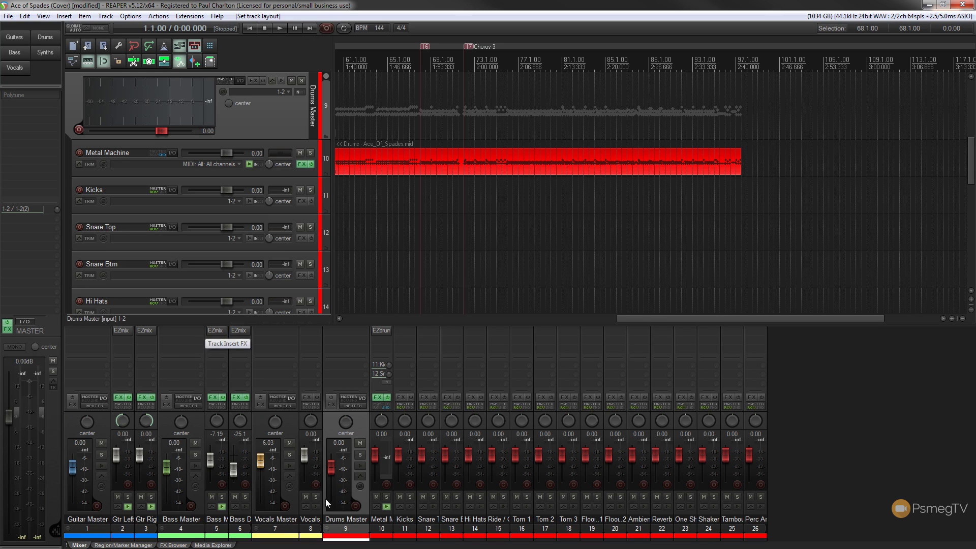
pyautogui.rightClick(364, 501)
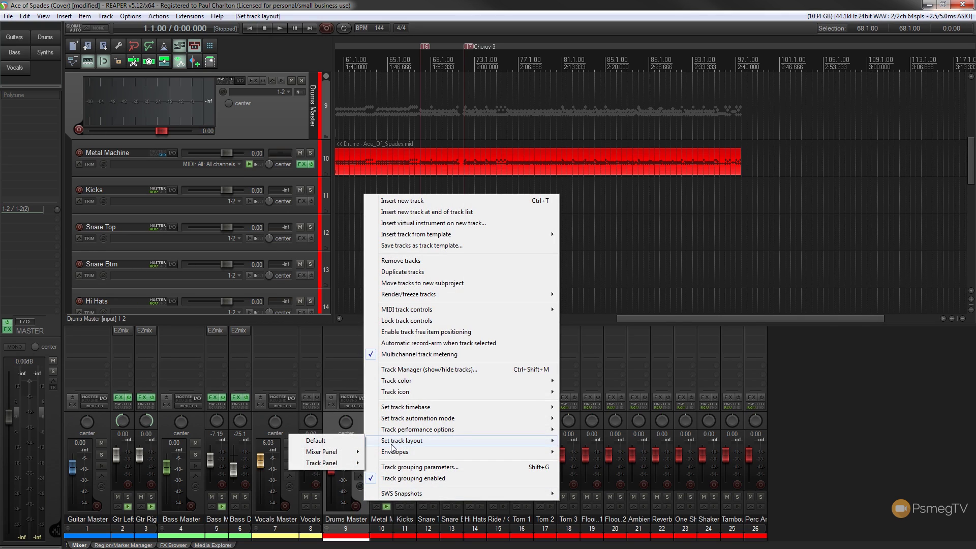
pyautogui.press('Escape')
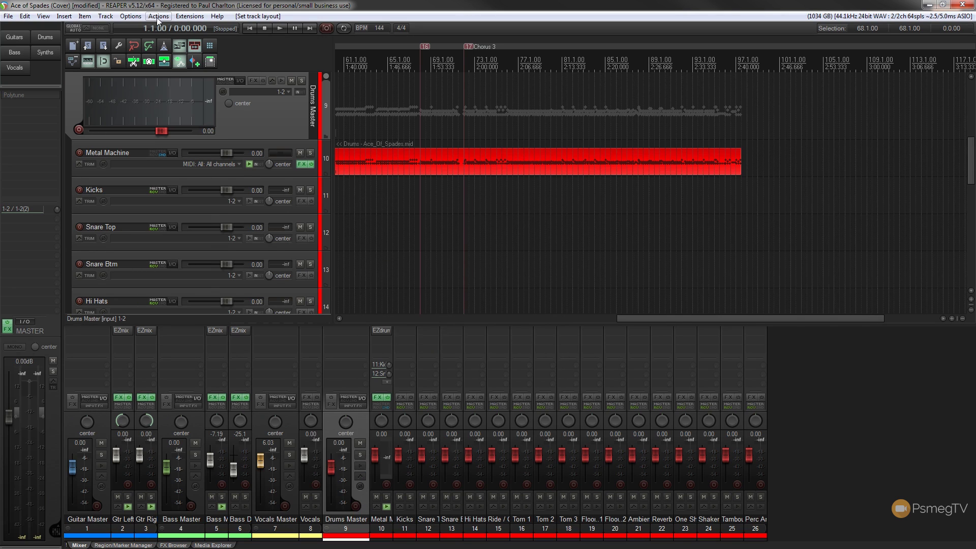
pyautogui.click(130, 16)
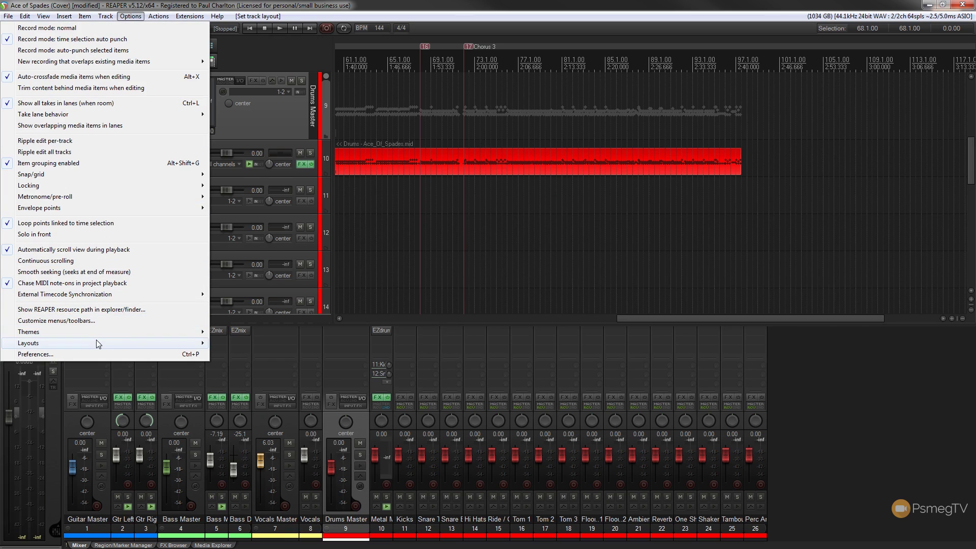
pyautogui.moveTo(97, 339)
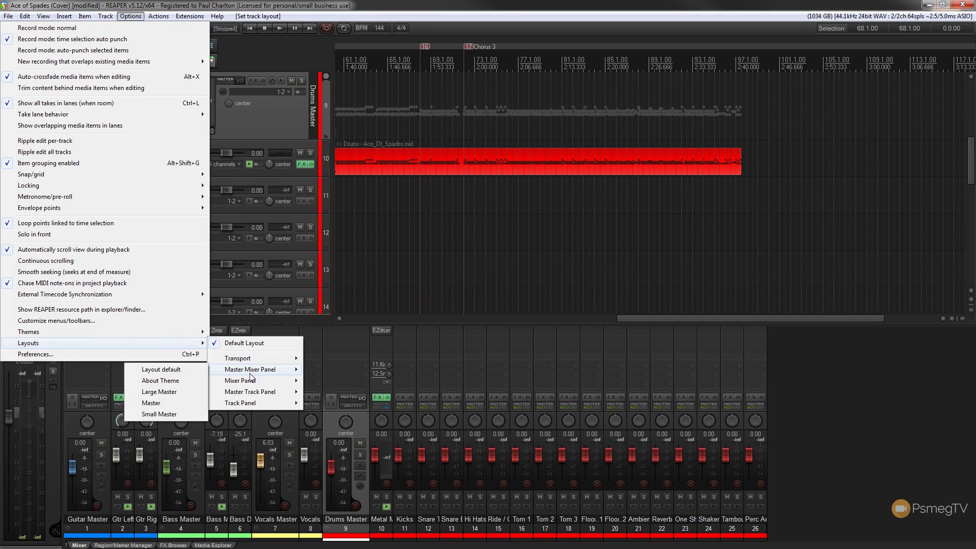
pyautogui.moveTo(251, 384)
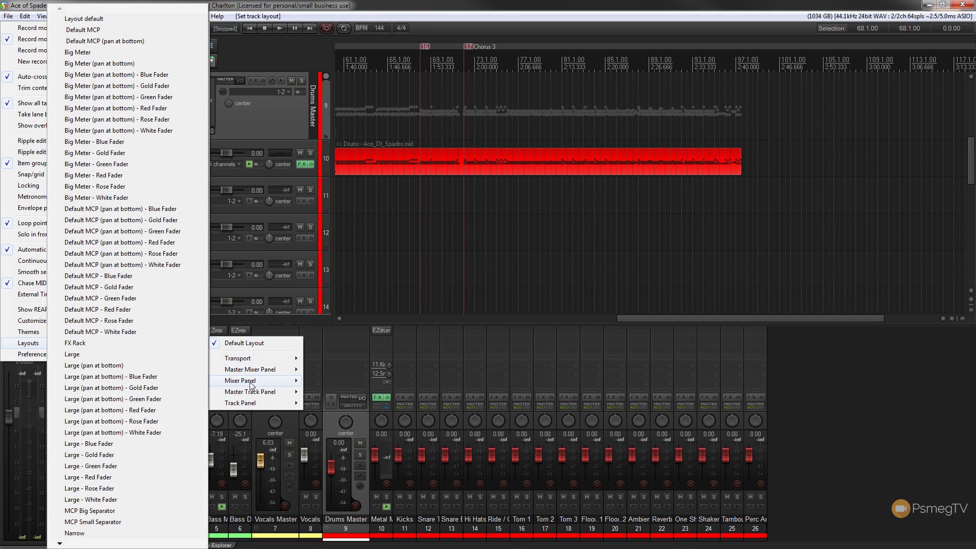
pyautogui.moveTo(251, 406)
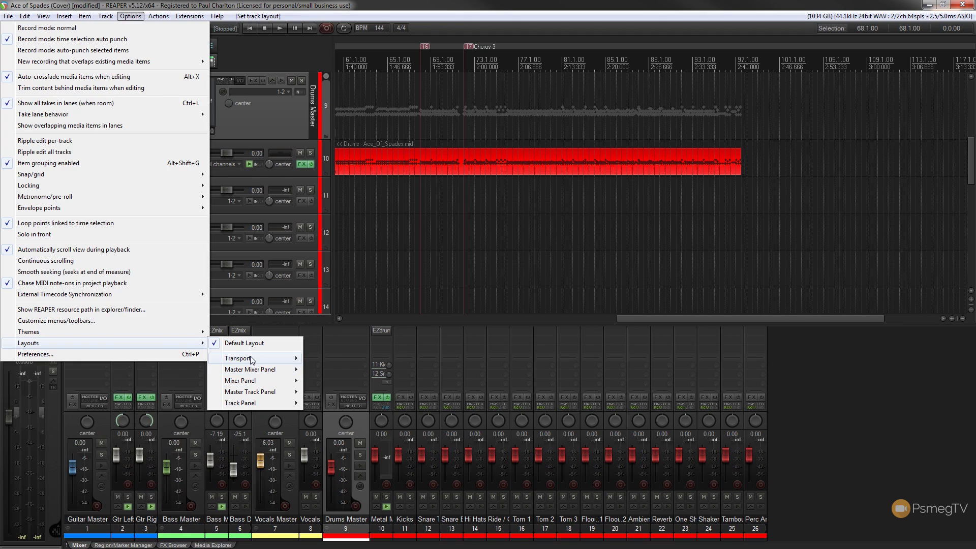
pyautogui.click(260, 4)
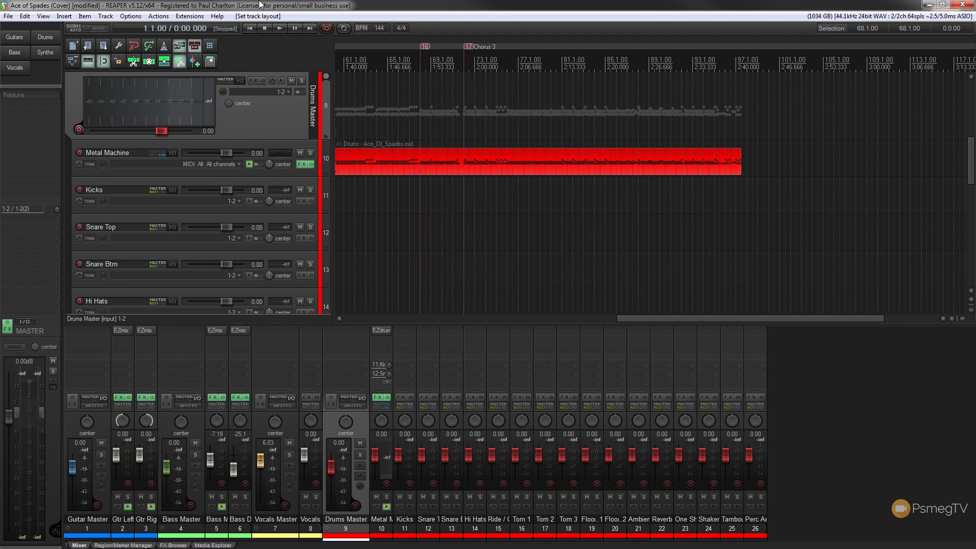